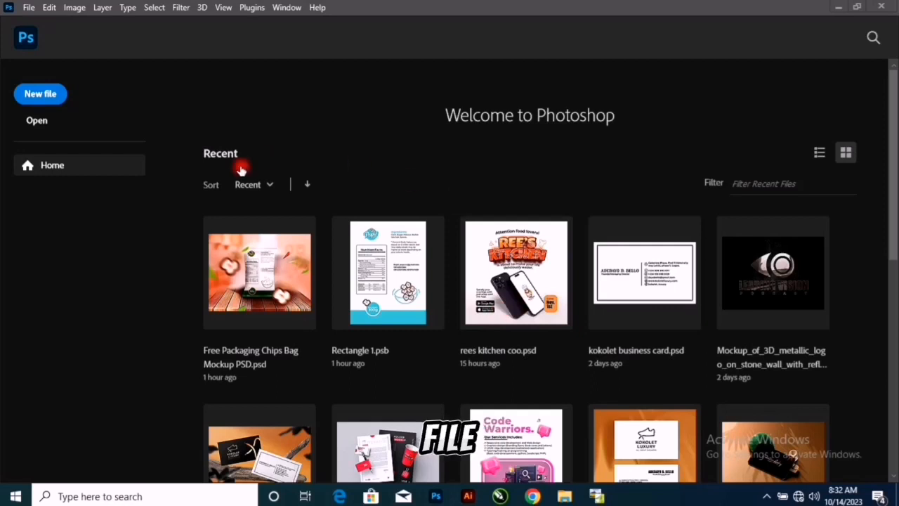
- Start a new document from the 2000 x 2000 px preset at 300 ppi, setting width and height to 2000 pixels
left_click(43, 99)
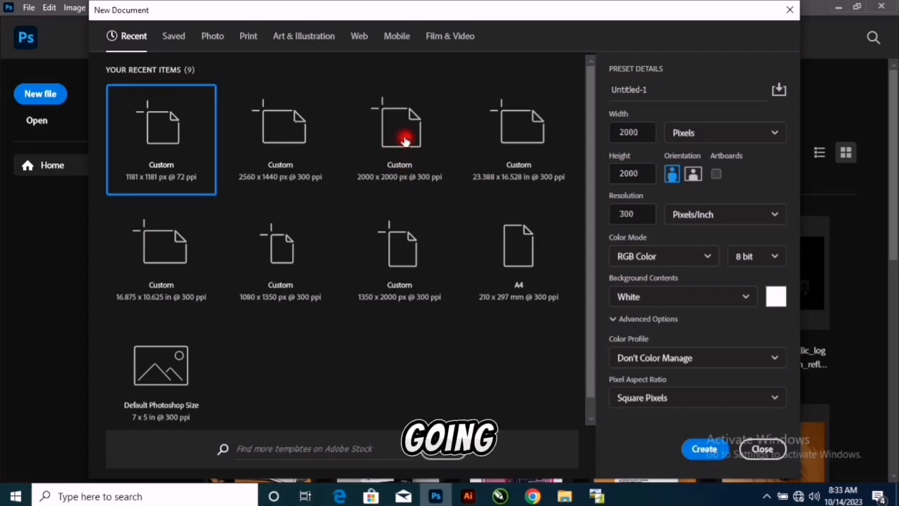
left_click(405, 140)
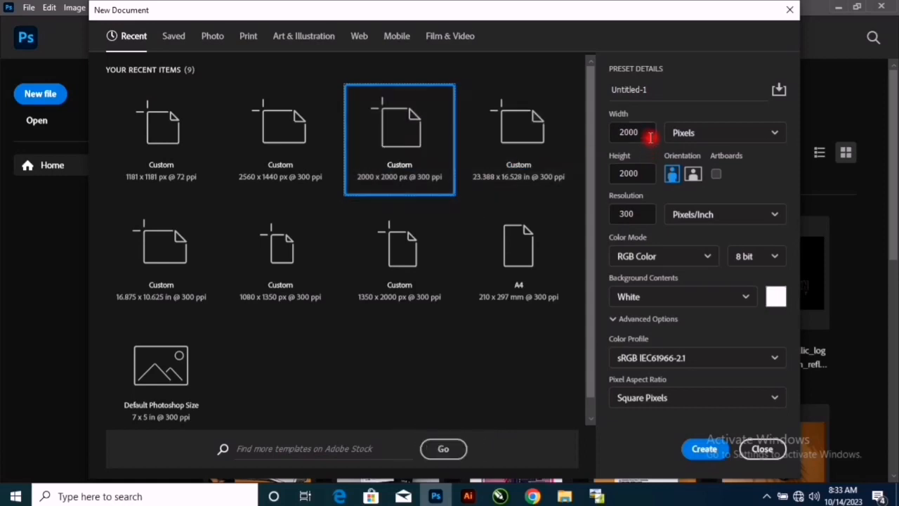
double_click(624, 133)
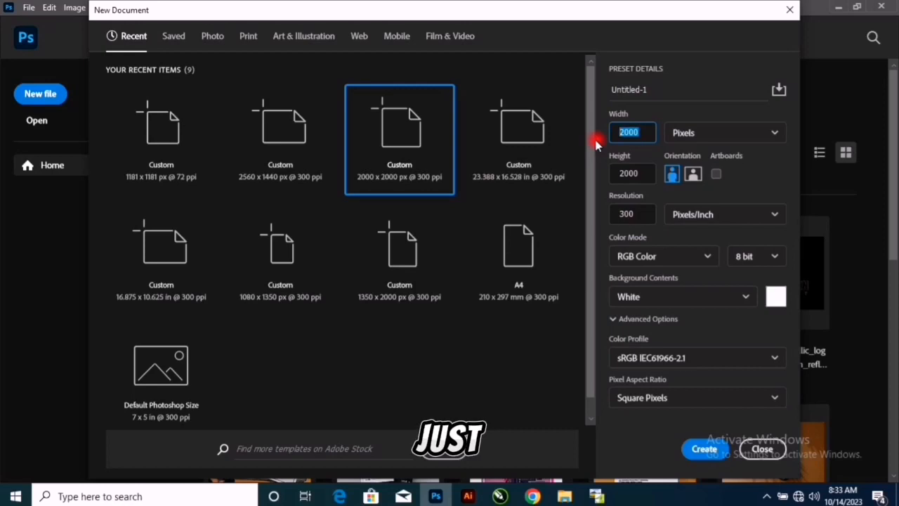
type("2000")
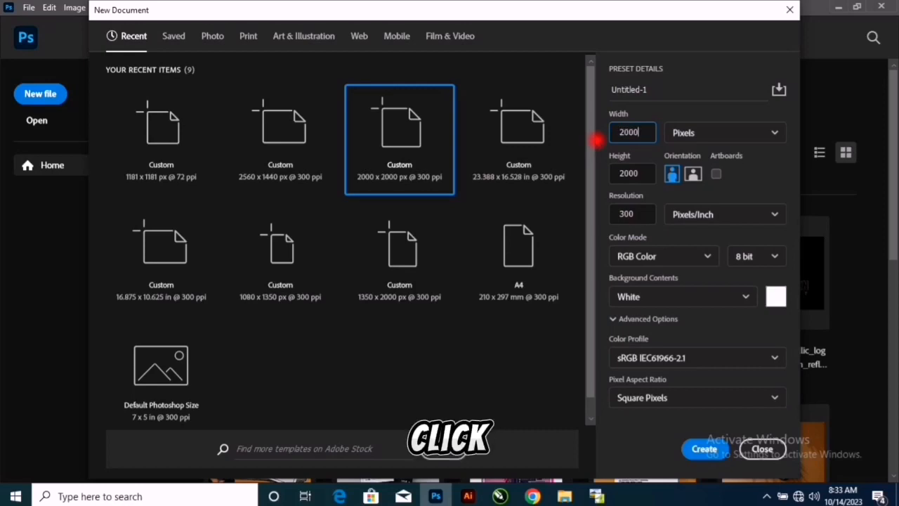
key("Tab")
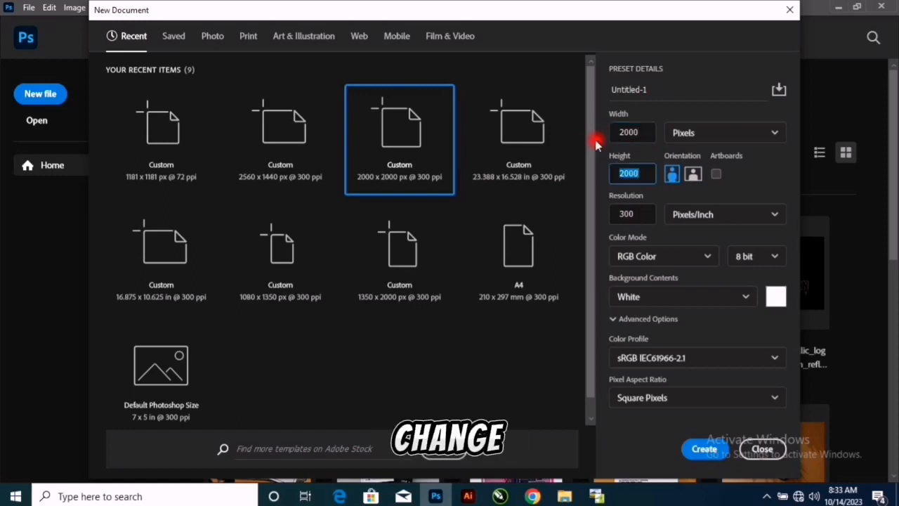
type("2000")
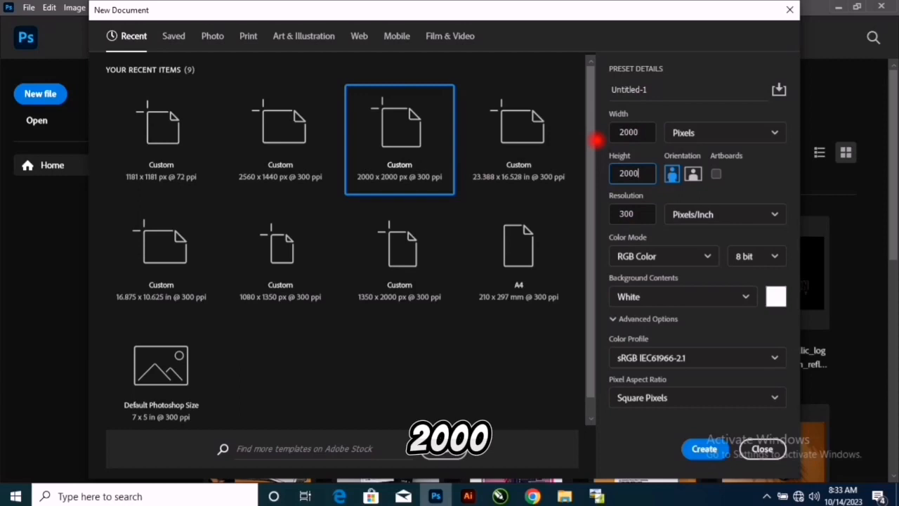
double_click(622, 214)
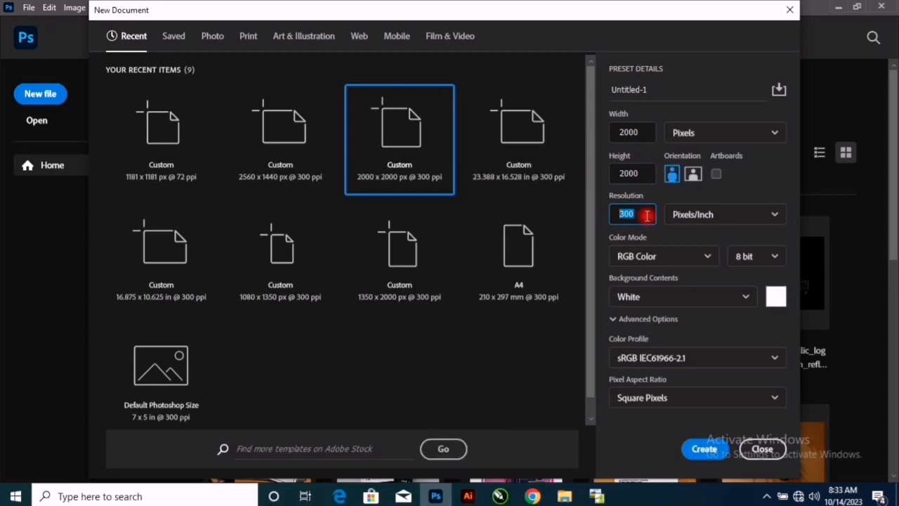
- Configure the new document with RGB Color mode at 8 bit and a White background, and open the color profile choices
left_click(668, 256)
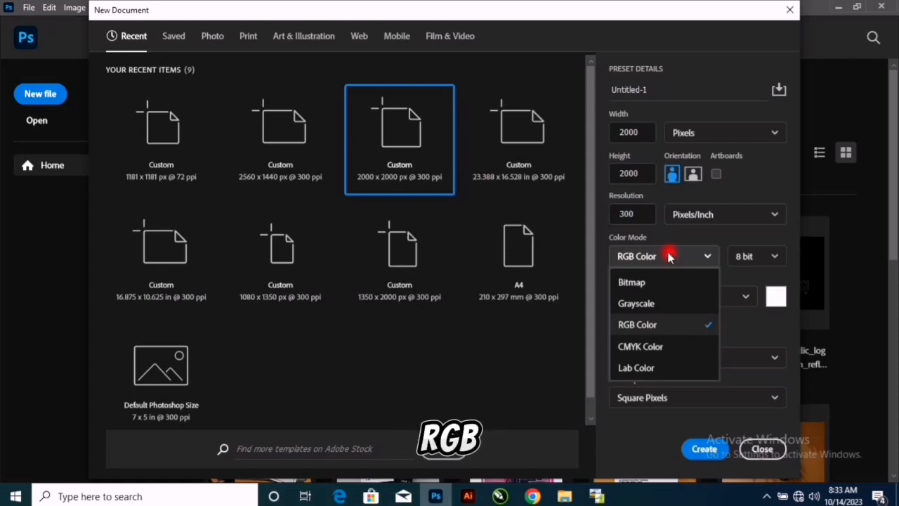
left_click(675, 325)
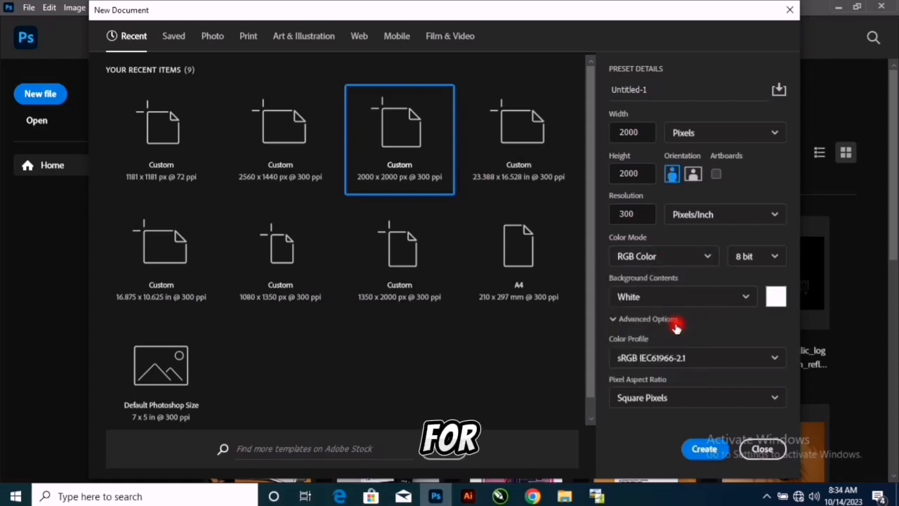
left_click(748, 259)
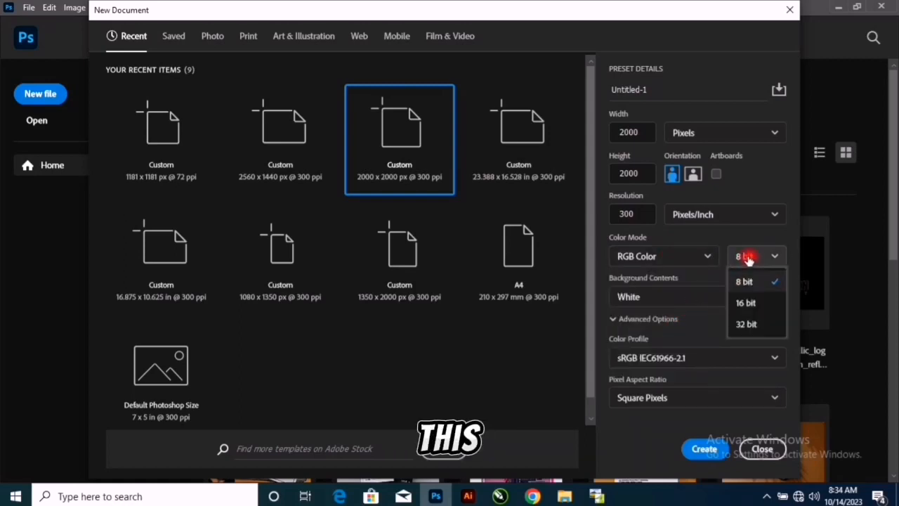
left_click(748, 259)
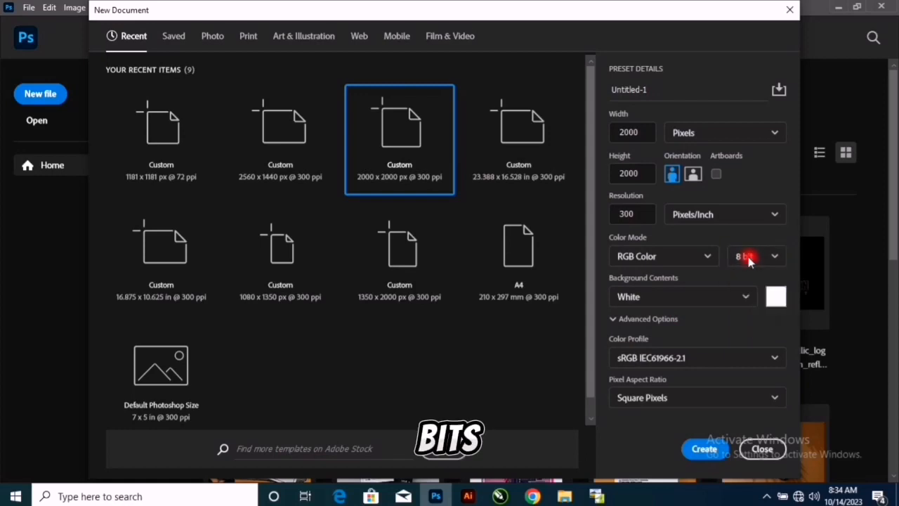
left_click(732, 296)
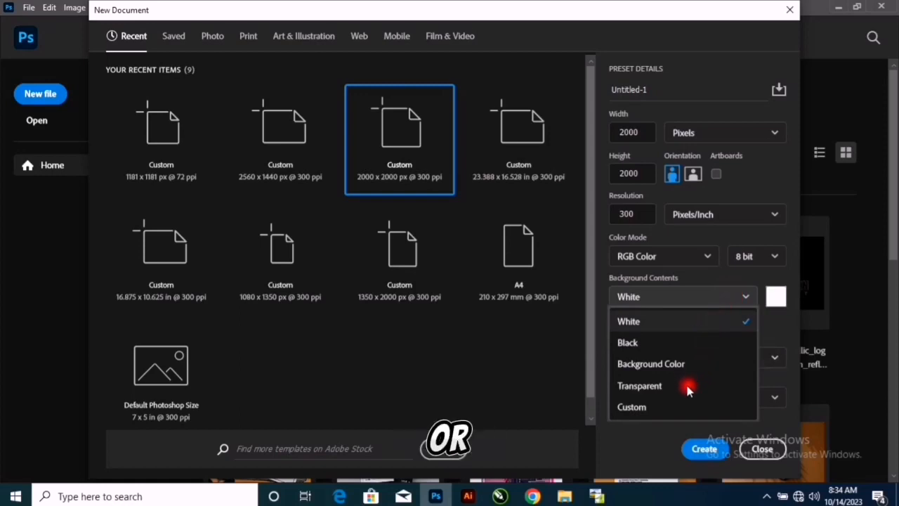
left_click(692, 321)
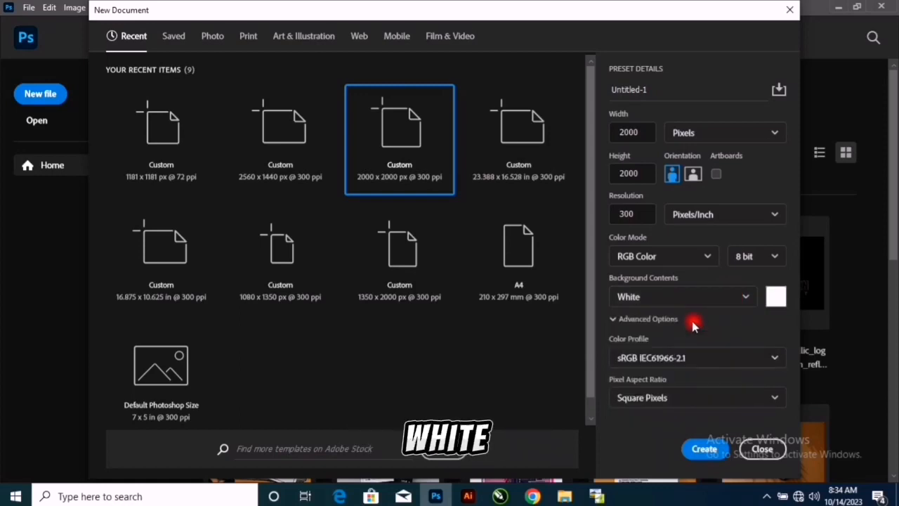
left_click(732, 358)
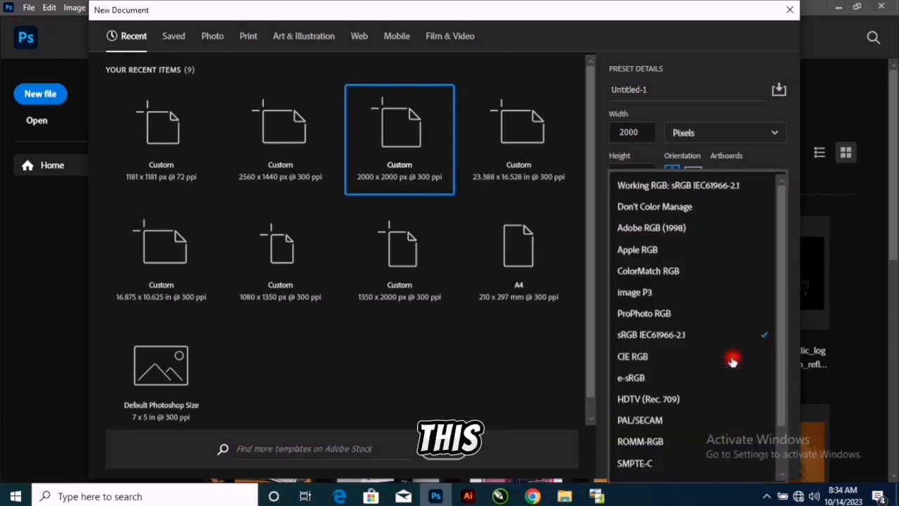
- Name the document Cropping and create it
left_click(744, 95)
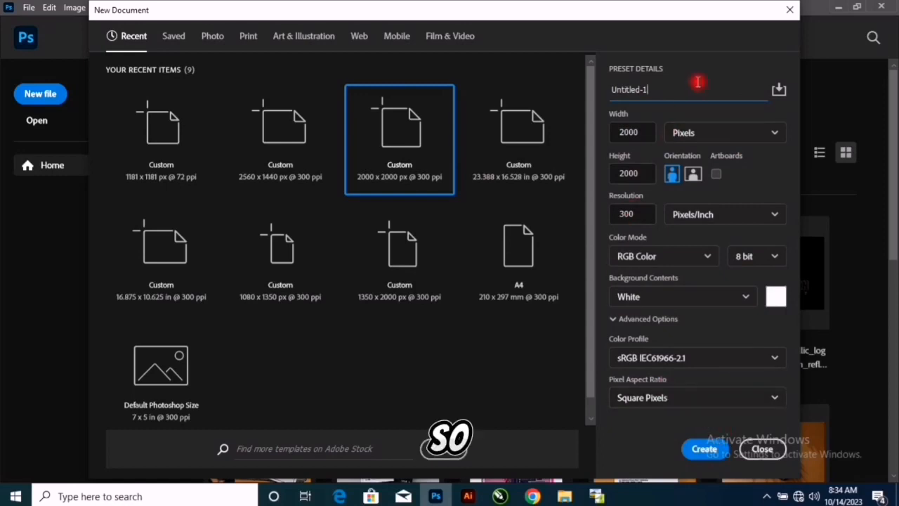
double_click(613, 90)
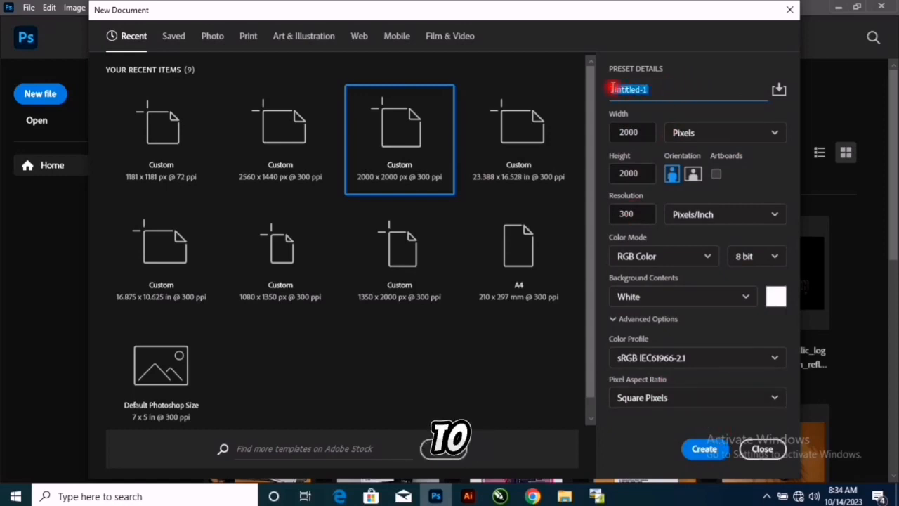
type("C")
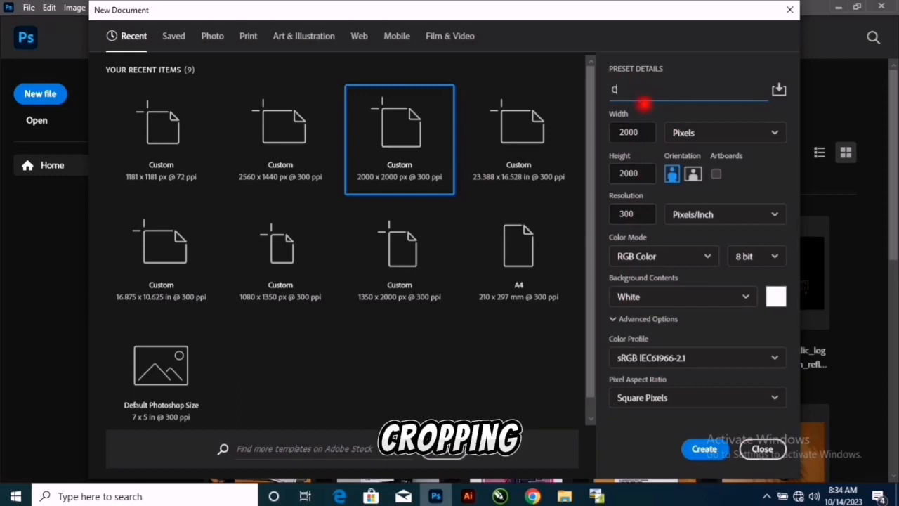
type("ropping")
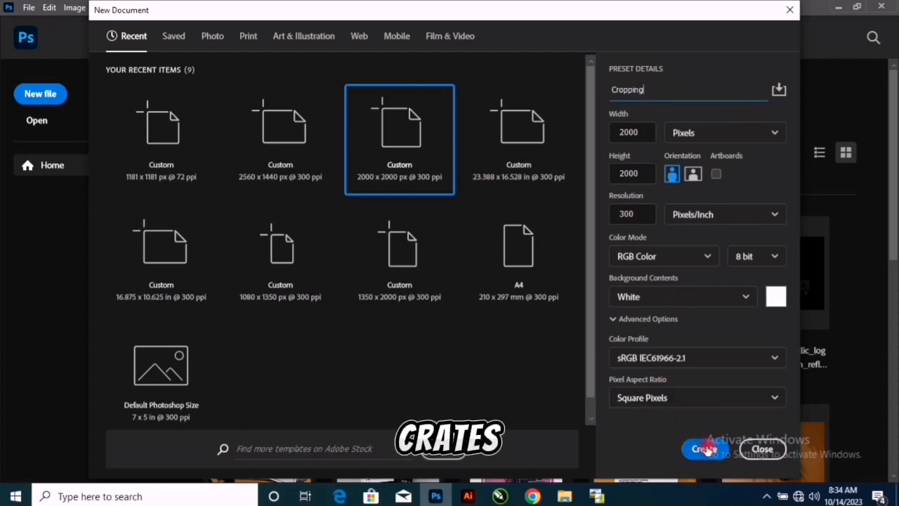
left_click(705, 449)
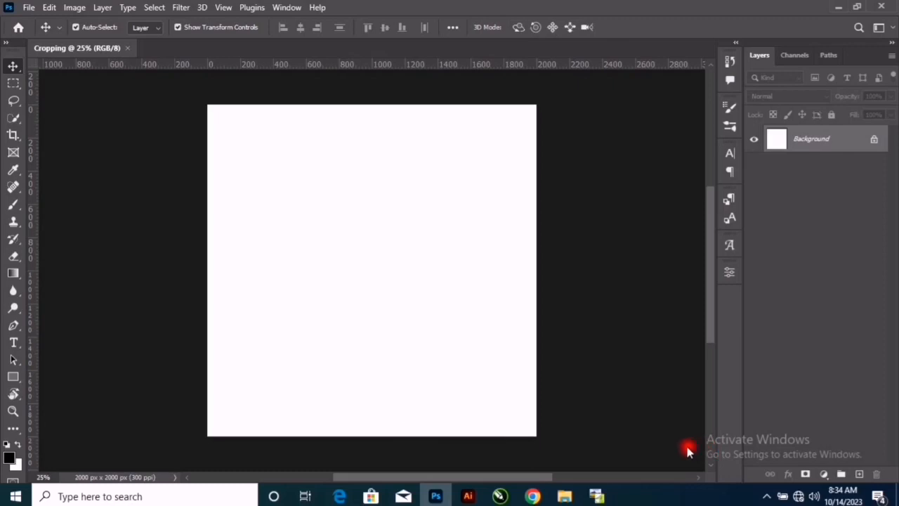
- Switch to File Explorer and place the photo IMG_7390 from the Pictures folder onto the blank canvas
left_click(564, 496)
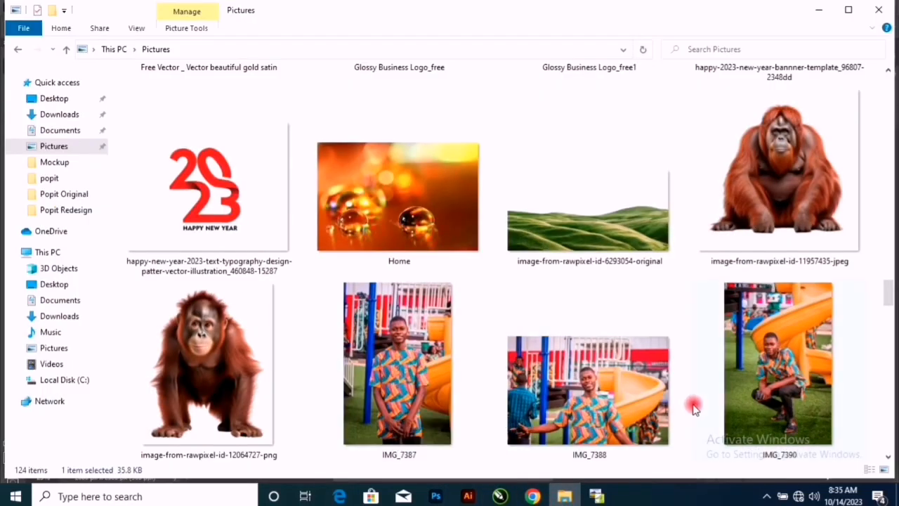
left_click(760, 397)
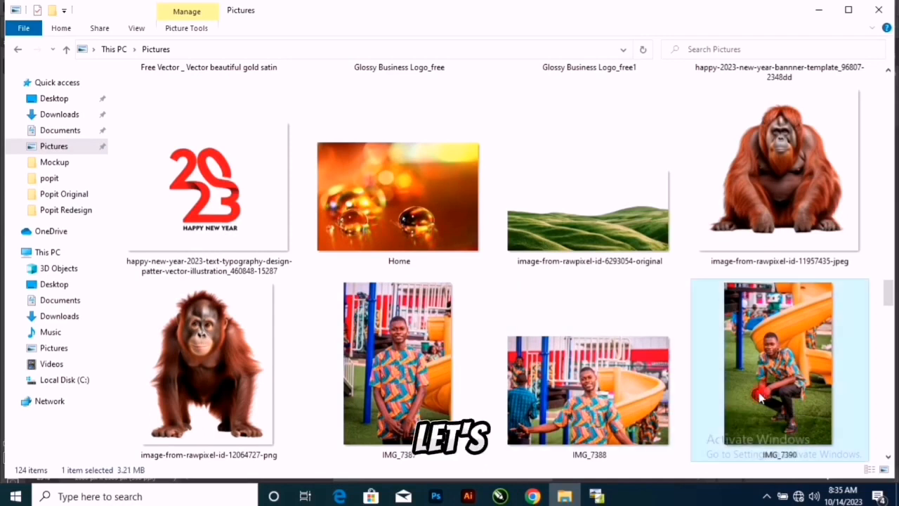
left_click_drag(800, 405, 415, 335)
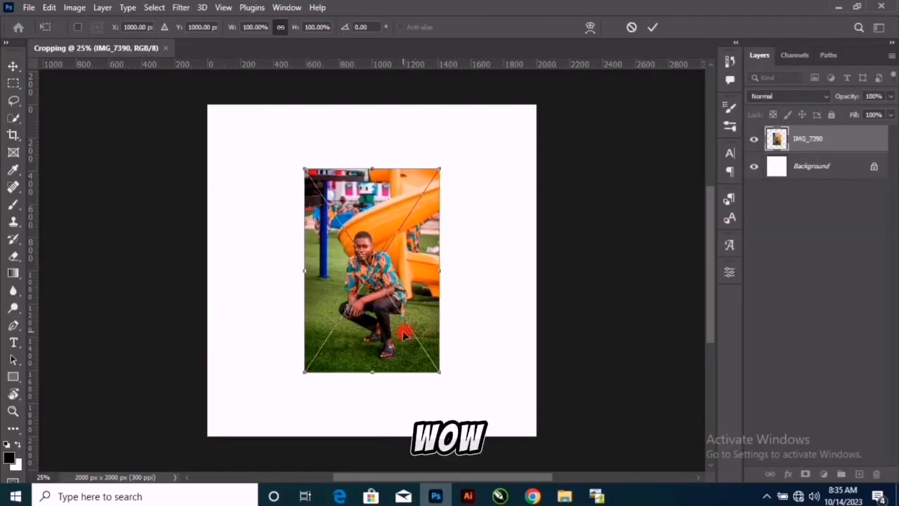
- Scale the placed photo up proportionally to about 140% so it nearly fills the canvas height, and commit the transform
left_click_drag(440, 372, 468, 408)
left_click_drag(307, 164, 248, 139)
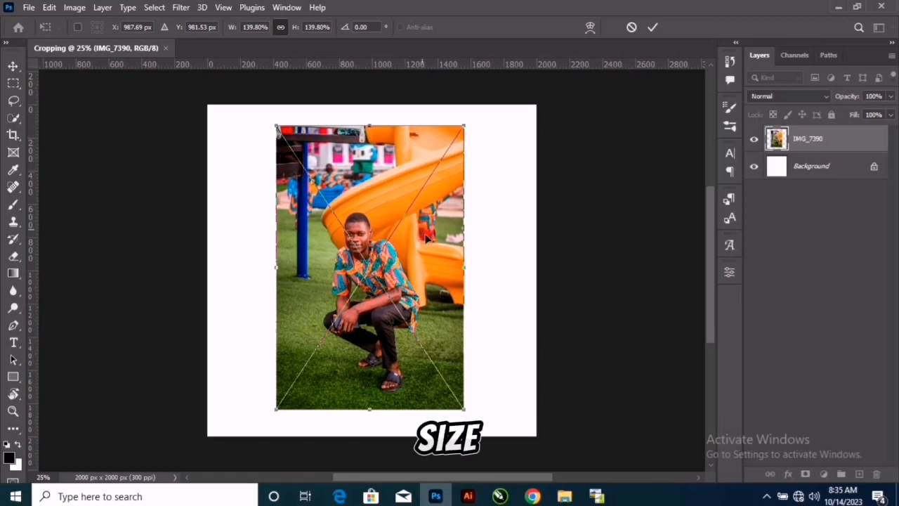
left_click(653, 28)
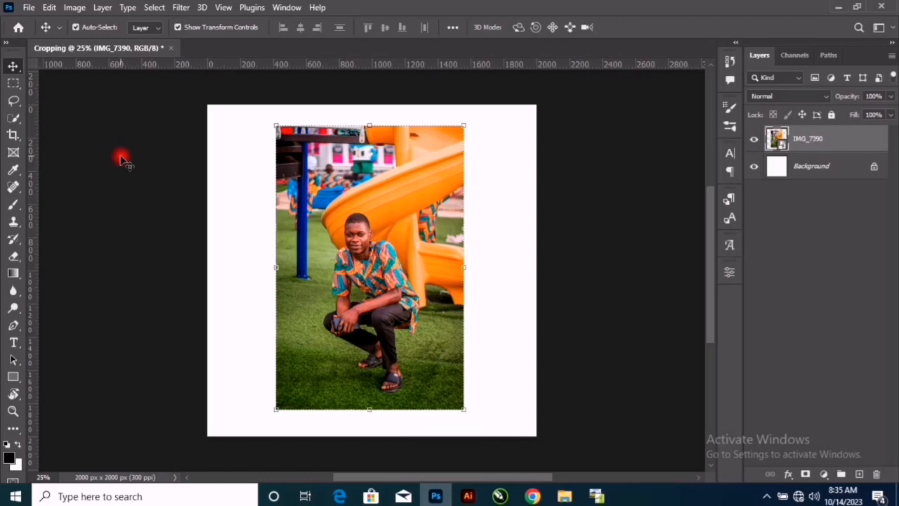
- Select the crouching man in the photo automatically with the Quick Selection tool's Select Subject command
key("w")
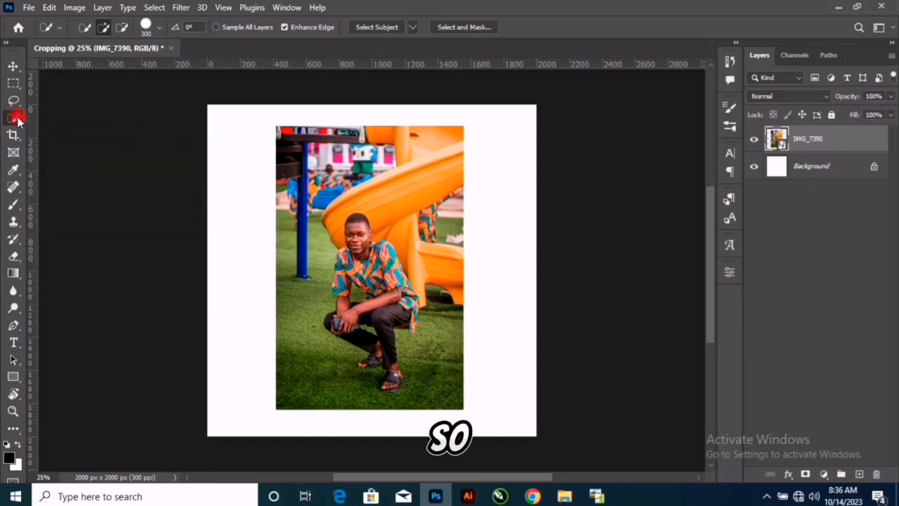
left_click(391, 27)
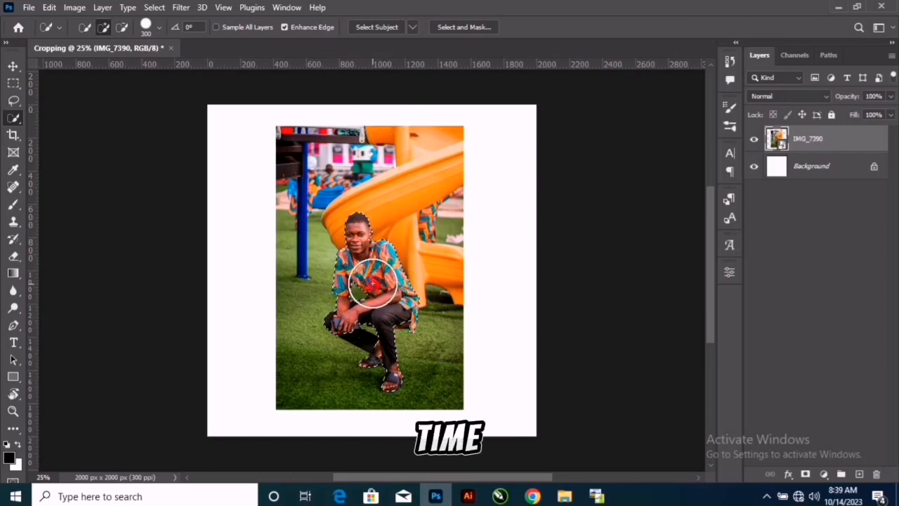
- Reduce the Quick Selection brush to size 90 and refine the selection around the rear leg, between the hands and the front knee
scroll(372, 281, "up", 1)
scroll(373, 281, "up", 1)
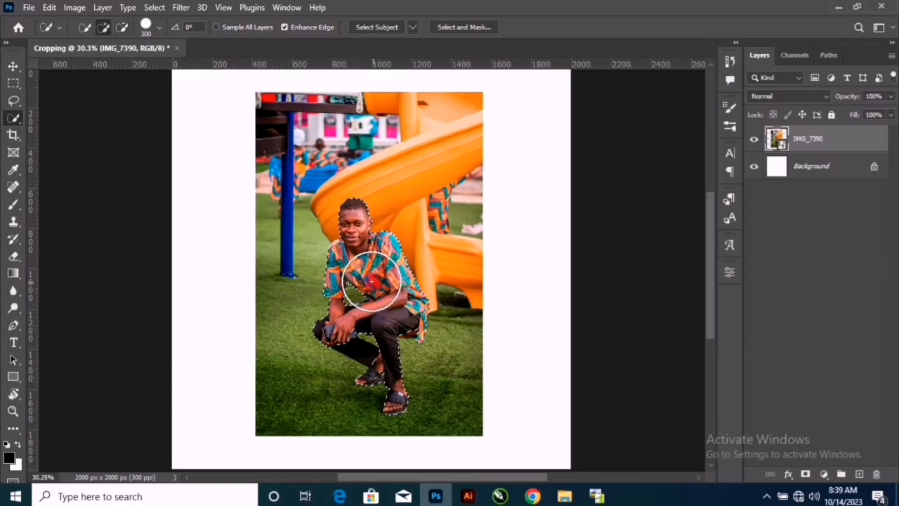
scroll(371, 280, "up", 1)
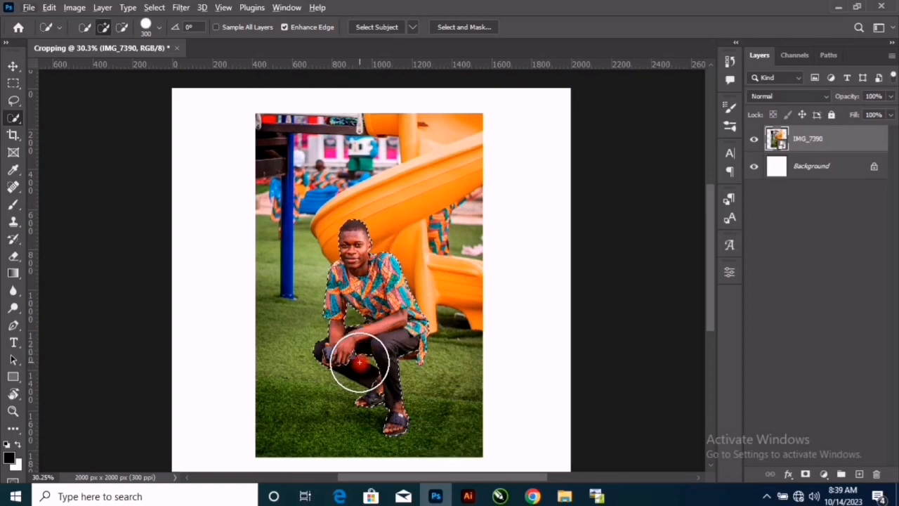
left_click_drag(359, 363, 383, 367)
scroll(399, 352, "up", 3)
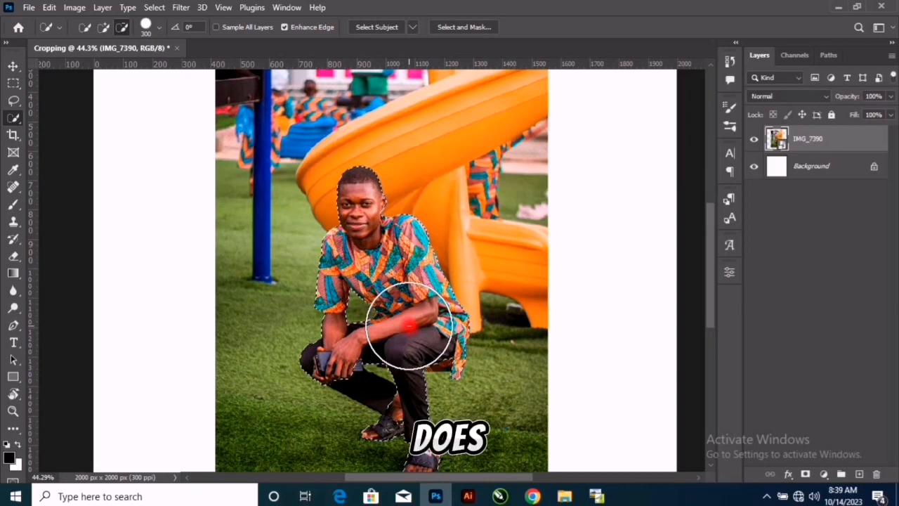
scroll(408, 336, "up", 2)
scroll(410, 325, "up", 2)
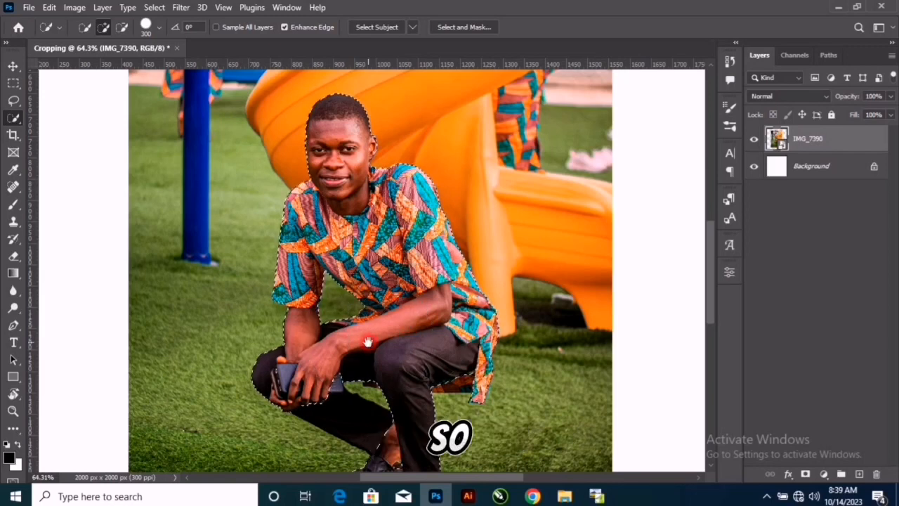
left_click_drag(369, 340, 368, 306)
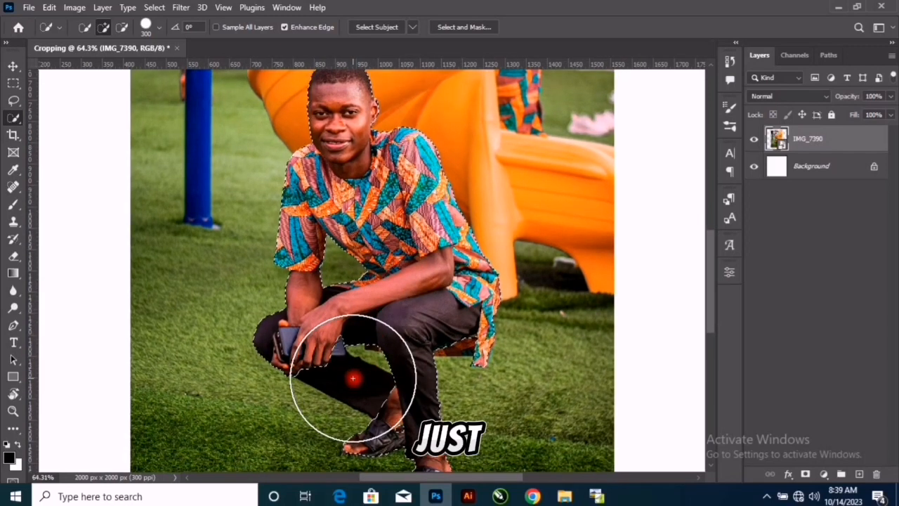
scroll(356, 366, "up", 3)
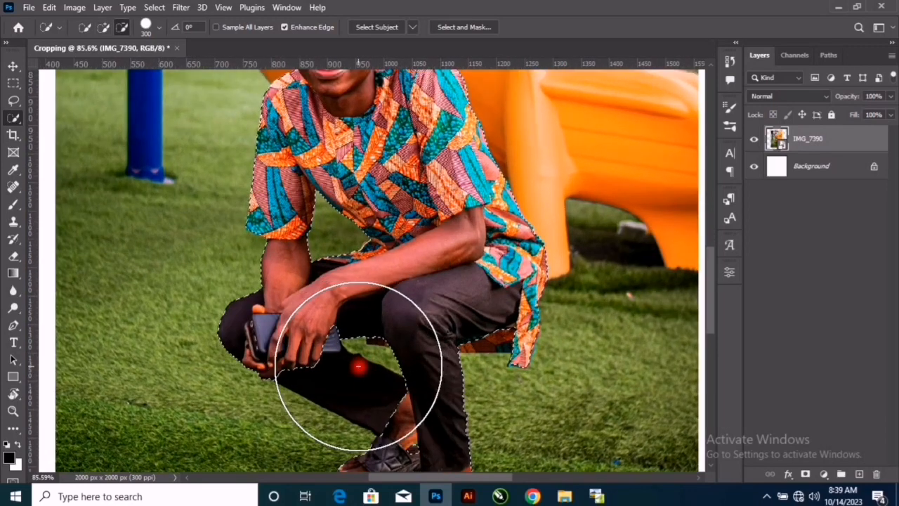
scroll(358, 366, "up", 2)
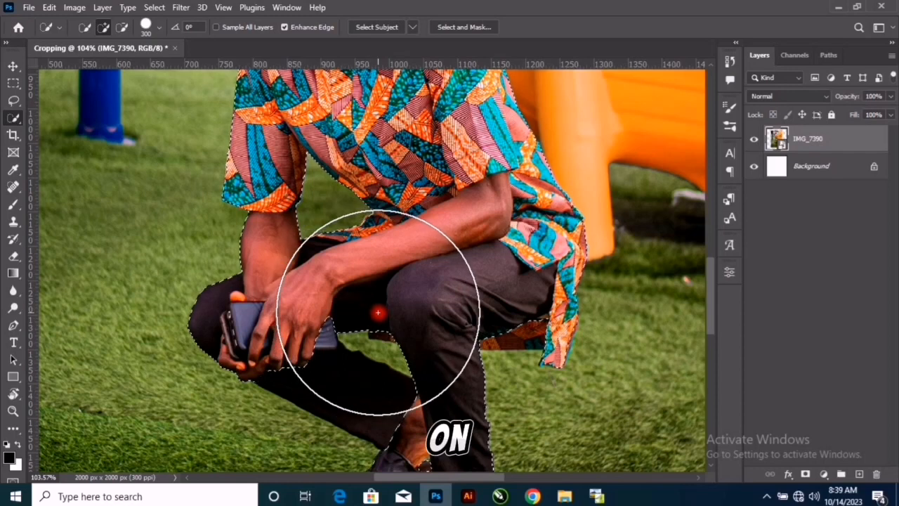
key("bracketleft")
key("bracketleft")
key("bracketleft")
key("bracketleft")
key("bracketleft")
key("bracketleft")
key("bracketleft")
key("alt")
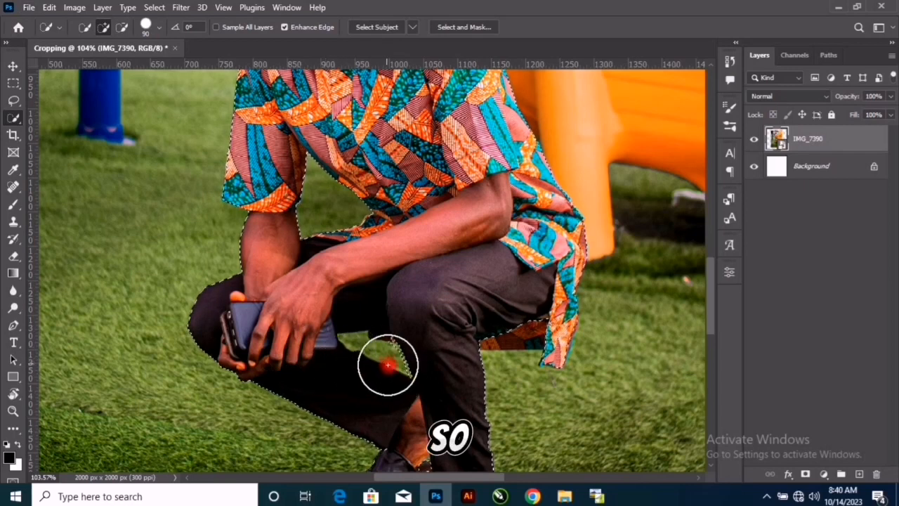
mouse_move(390, 376)
left_mouse_down()
mouse_move(373, 312)
mouse_move(333, 257)
left_mouse_up()
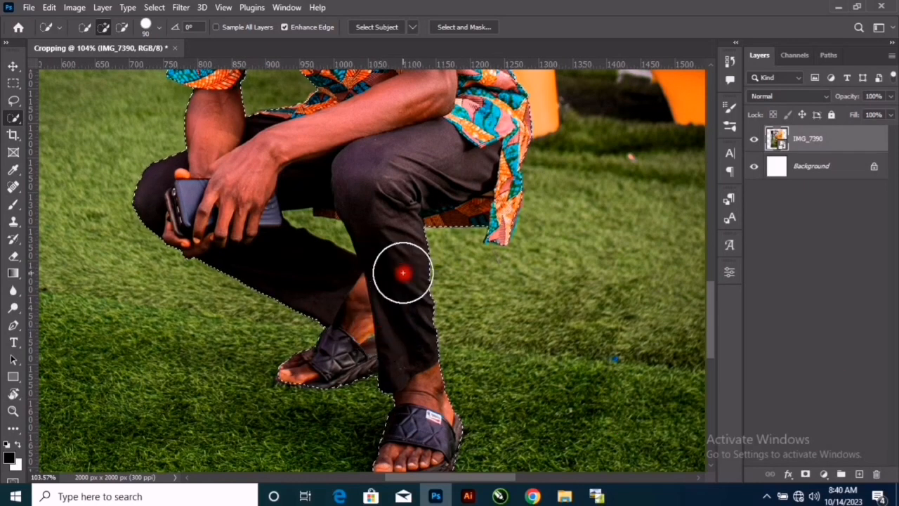
- Reduce the Quick Selection brush to size 20 and subtract the middle of the grass gap between the hands and the front knee
scroll(388, 239, "down", 2)
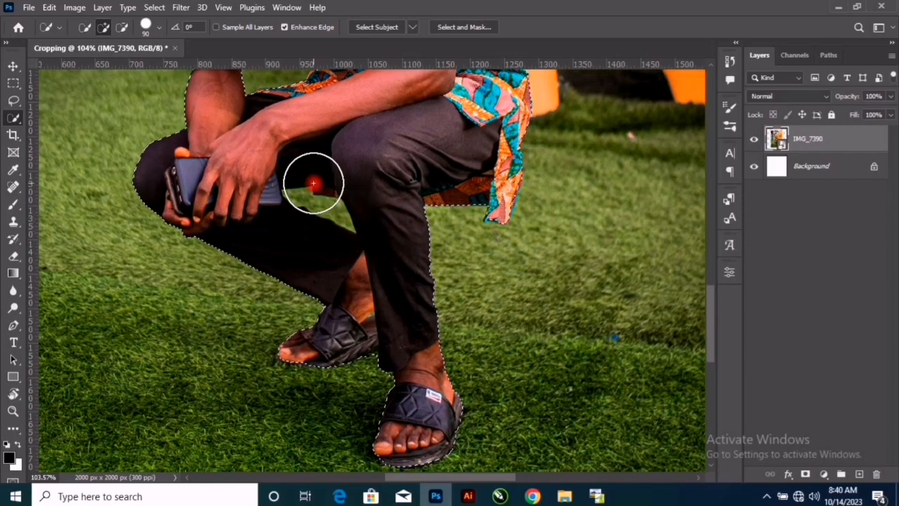
scroll(313, 184, "up", 3)
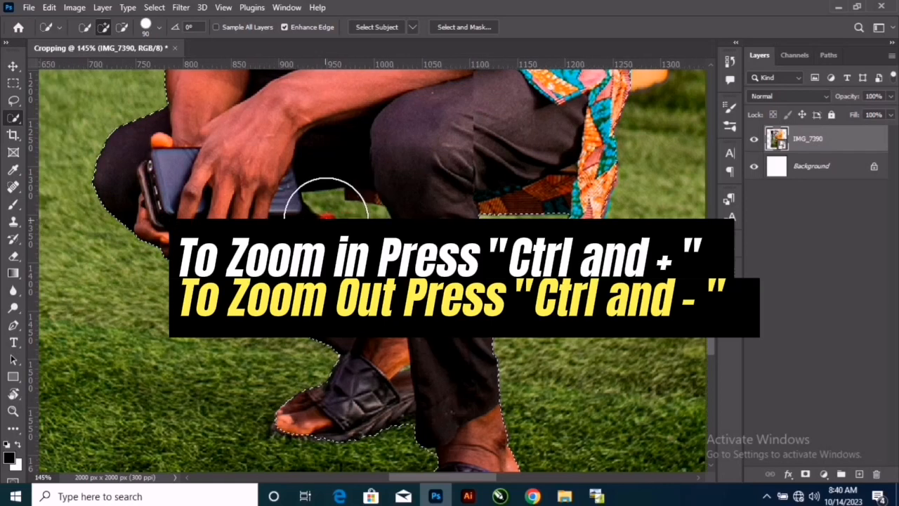
scroll(330, 211, "up", 4)
scroll(342, 217, "up", 4)
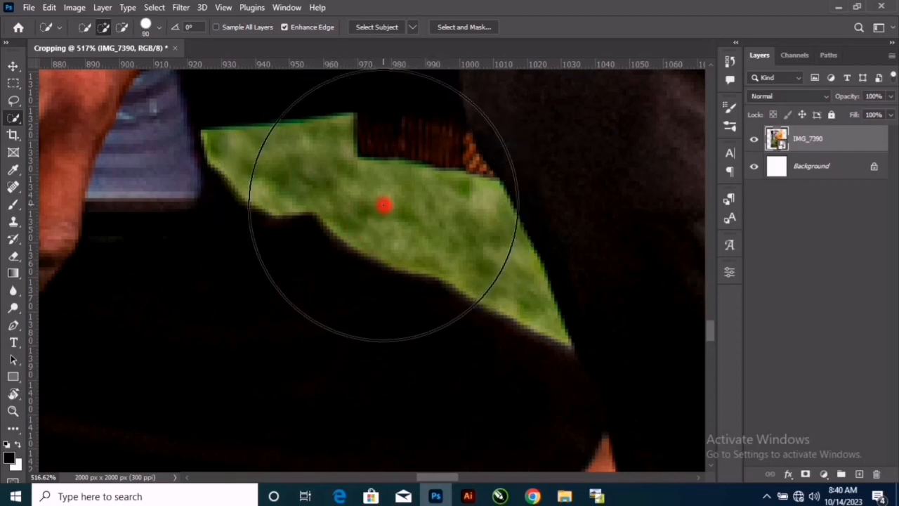
key("bracketleft")
key("bracketleft")
key("bracketleft")
key("bracketleft")
key("bracketleft")
key("bracketleft")
key("bracketleft")
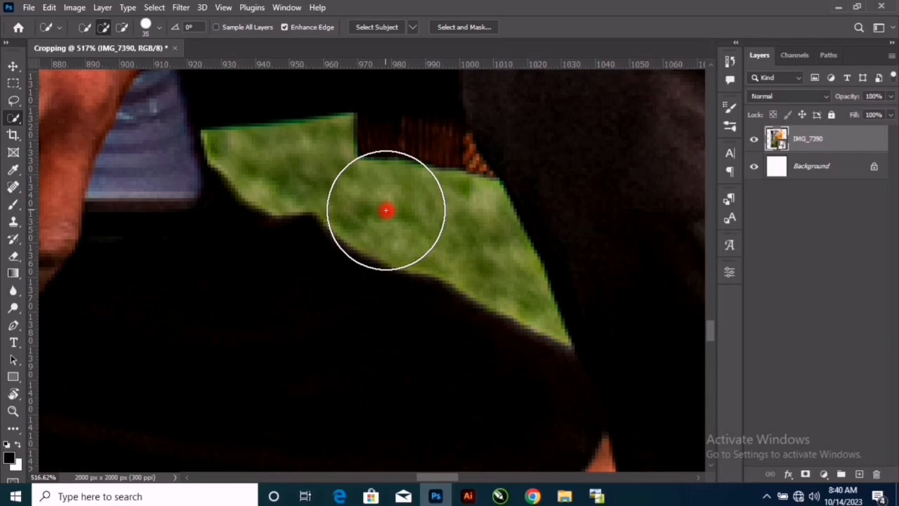
key("bracketleft")
key("bracketleft")
key("bracketleft")
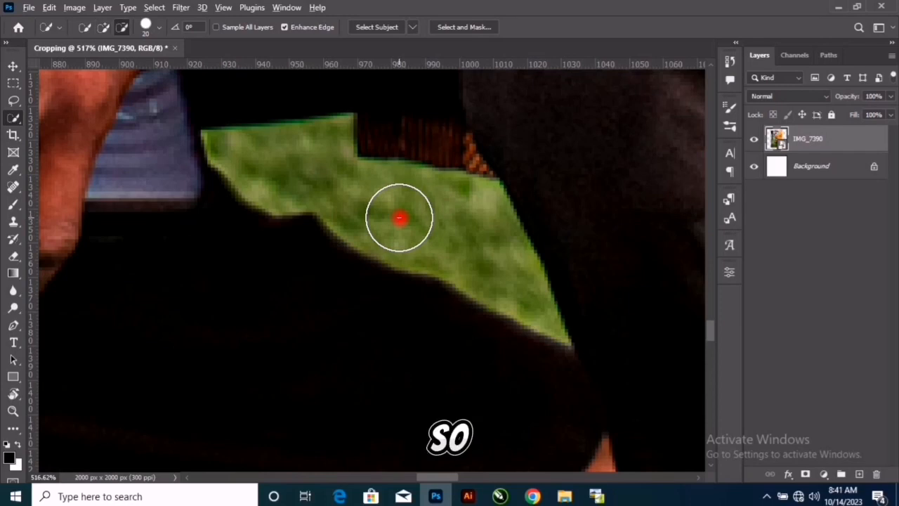
left_click(394, 211, "alt")
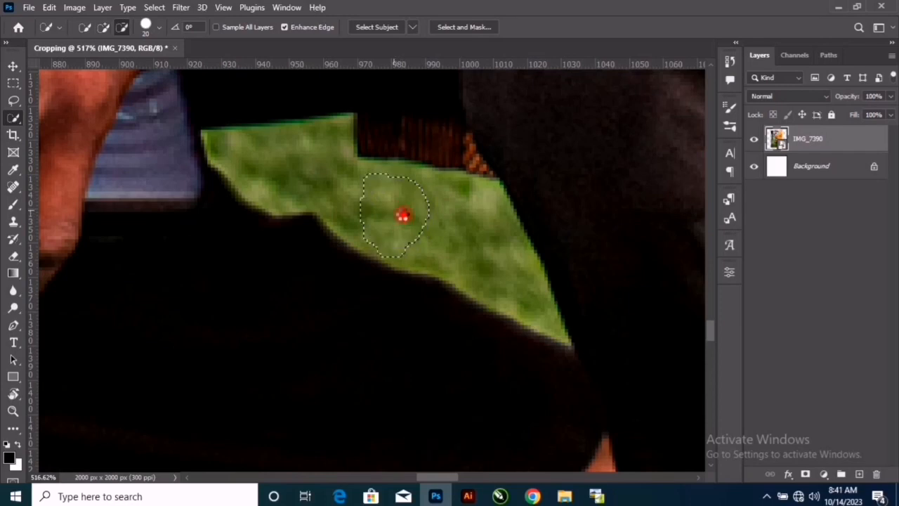
left_click(439, 221)
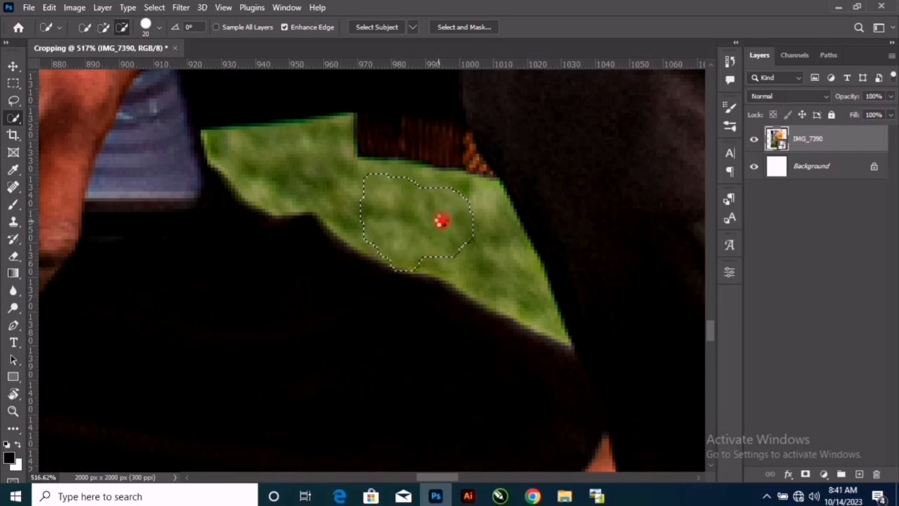
left_click_drag(451, 235, 482, 243)
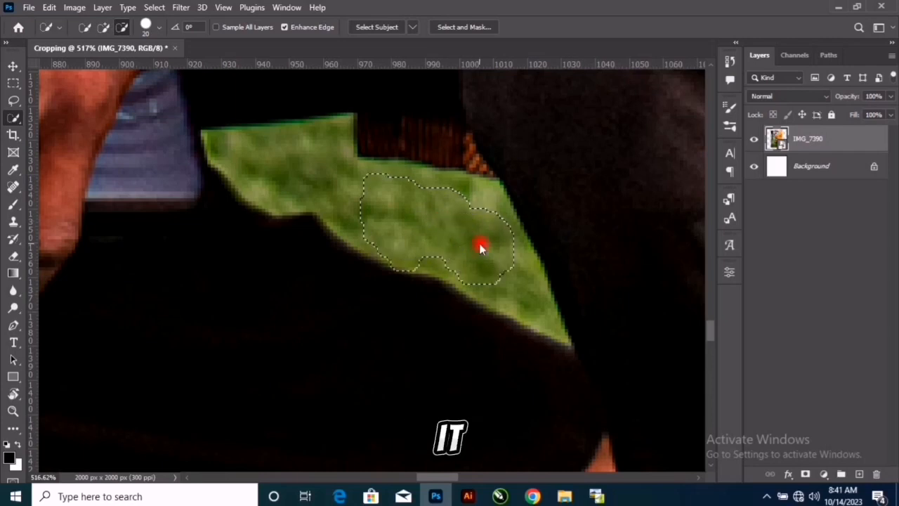
left_click(456, 242)
left_click(365, 201)
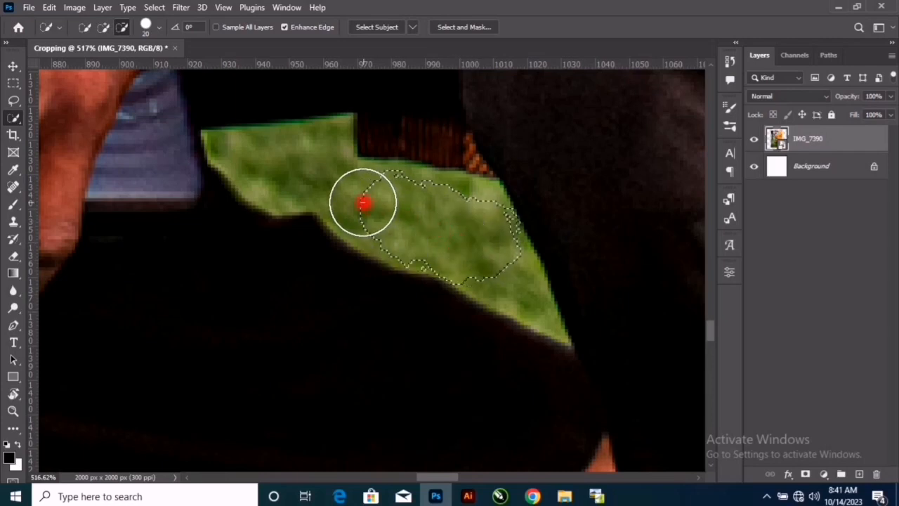
- Subtract the part of the grass gap nearest the phone from the selection, reducing the brush to size 10 for its corner
mouse_move(328, 188)
left_mouse_down()
mouse_move(315, 176)
mouse_move(277, 176)
mouse_move(251, 157)
mouse_move(265, 155)
mouse_move(239, 151)
left_mouse_up()
key("bracketleft")
left_click(232, 147, "alt")
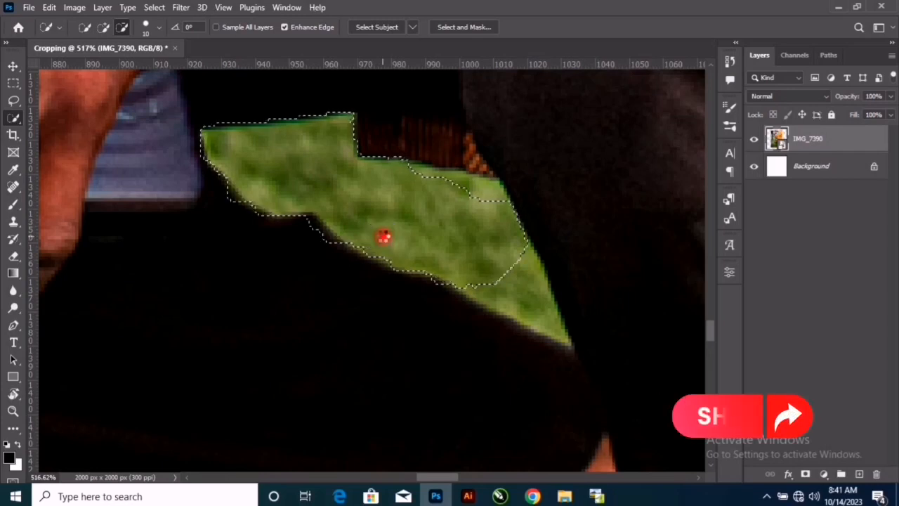
- Subtract the remaining grass along the front leg, the rear thigh and the shirt hem from the selection with the size 10 brush
left_click_drag(453, 264, 506, 281)
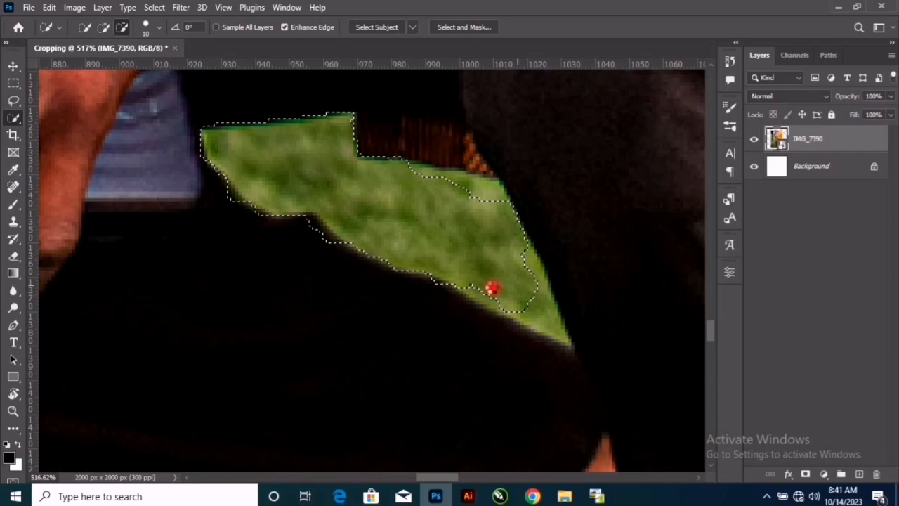
left_click_drag(486, 282, 494, 285)
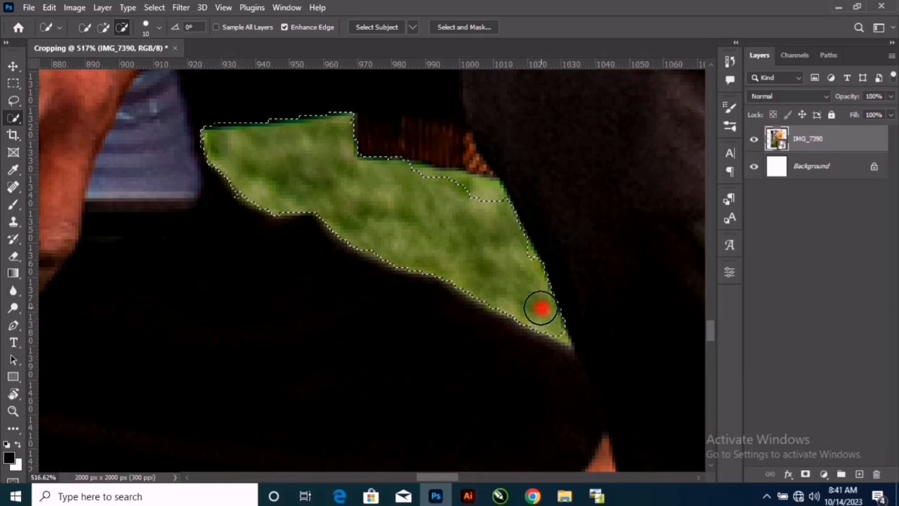
left_click(476, 202, "alt")
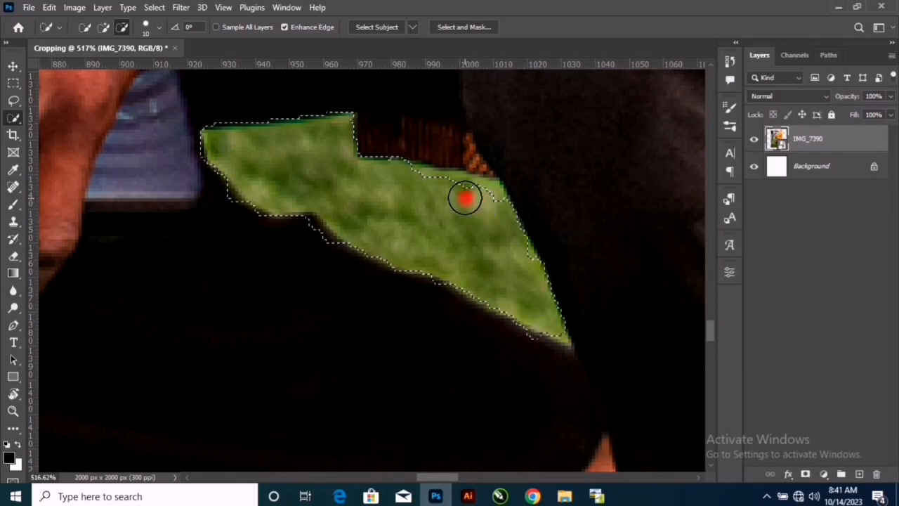
left_click(431, 187)
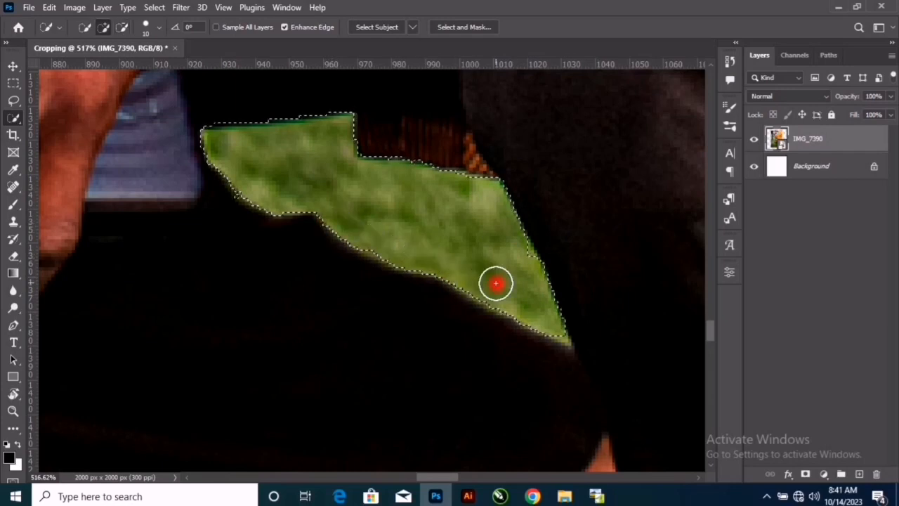
- Reduce the brush to size 2 and subtract the last bit of grass in the gap's pointed lower corner
key("bracketleft")
key("bracketleft")
key("bracketleft")
key("bracketleft")
key("bracketleft")
key("bracketleft")
key("bracketleft")
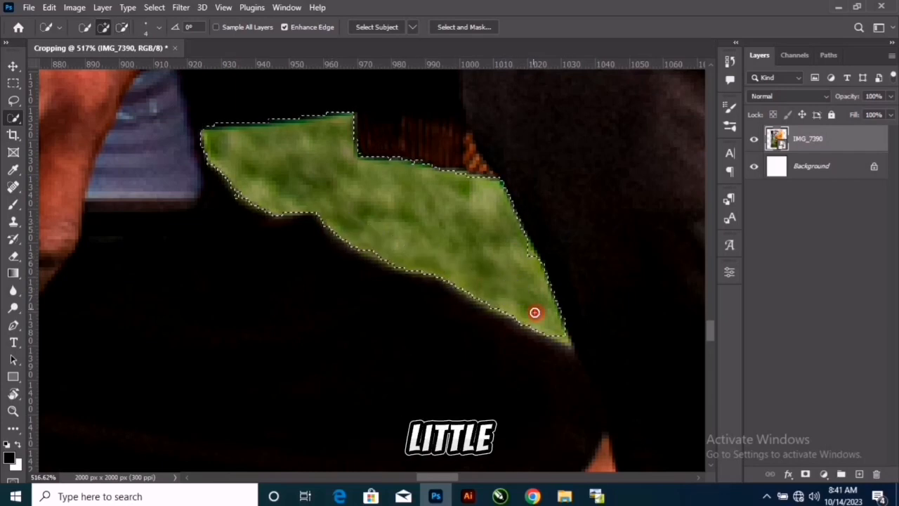
key("alt")
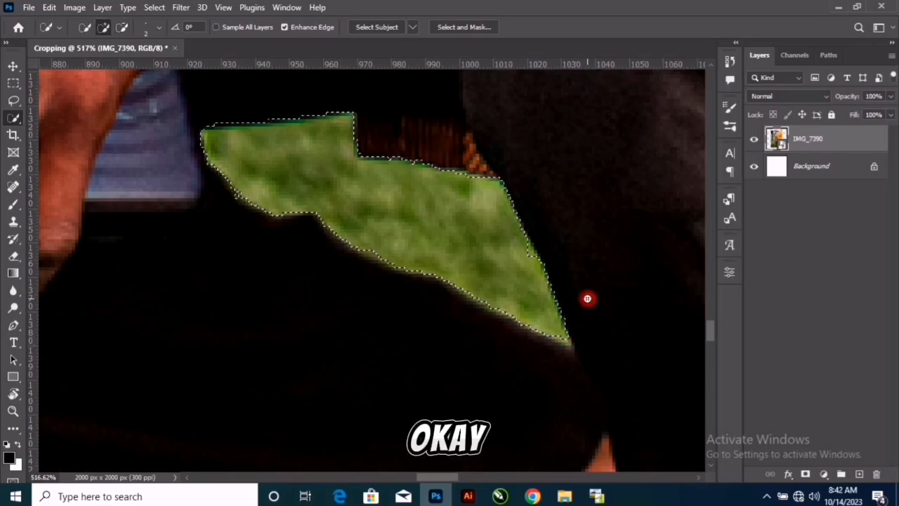
- Copy the selected man to a new layer, hide the IMG_7390 layer and inspect the cutout against the white background
key("ctrl+0")
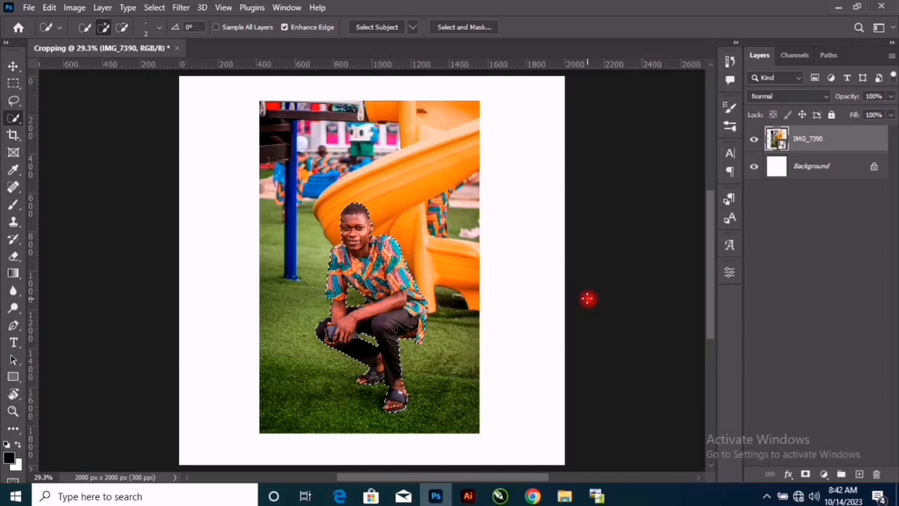
key("ctrl+j")
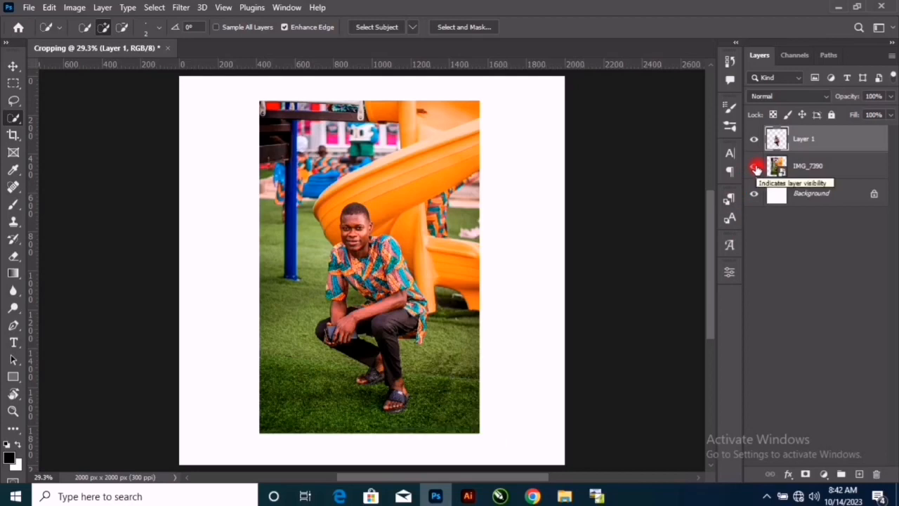
left_click(755, 166)
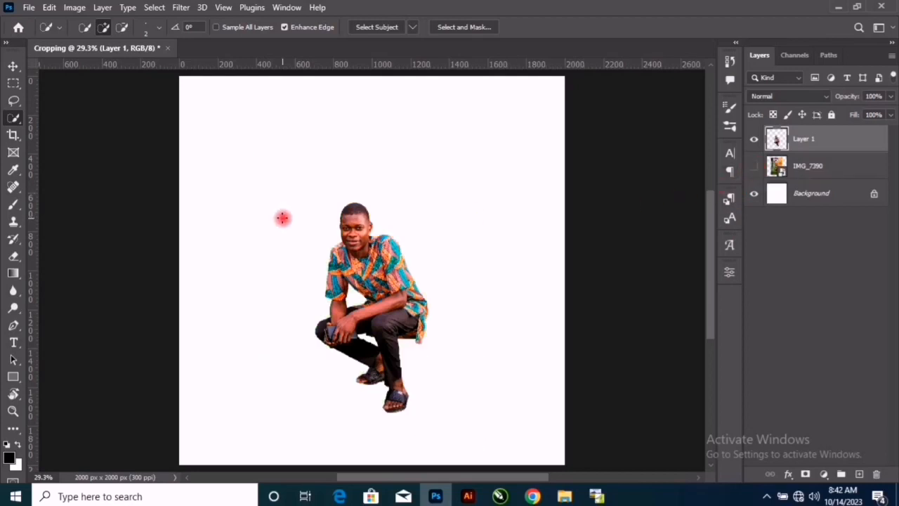
scroll(331, 215, "up", 3)
scroll(337, 218, "up", 2)
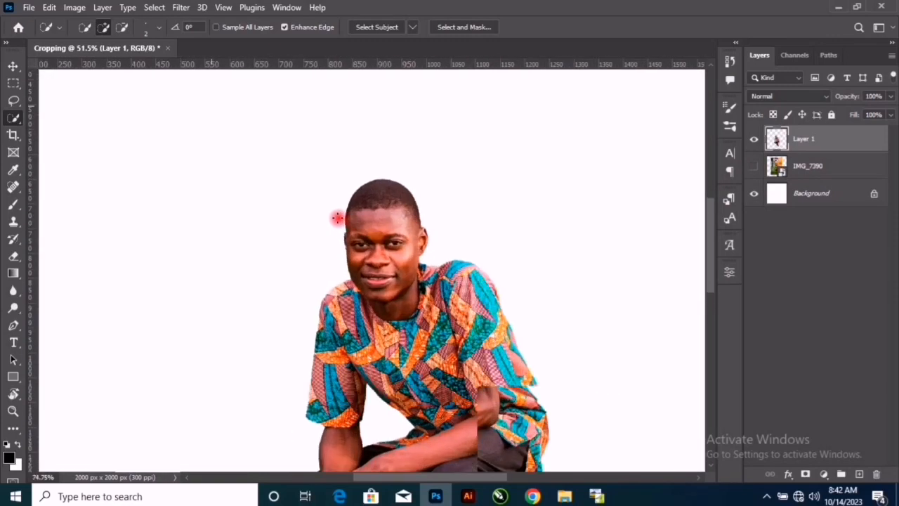
scroll(337, 218, "down", 4)
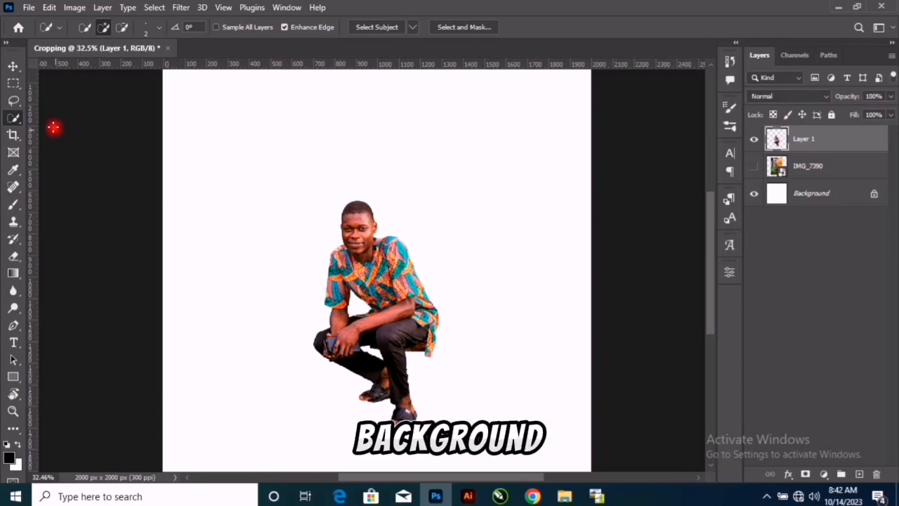
- With the Move tool, scale the cutout man up proportionally to about three quarters of the canvas height, reposition him and commit the transform
key("v")
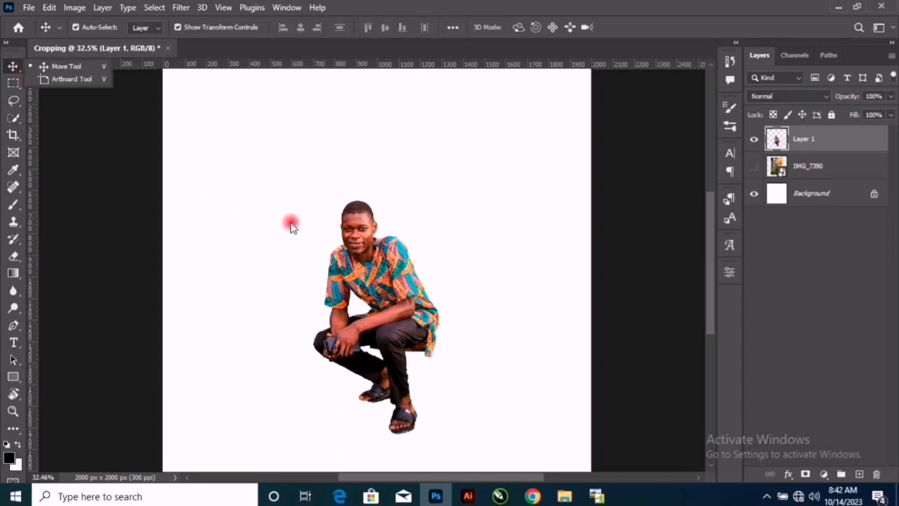
scroll(359, 275, "down", 1)
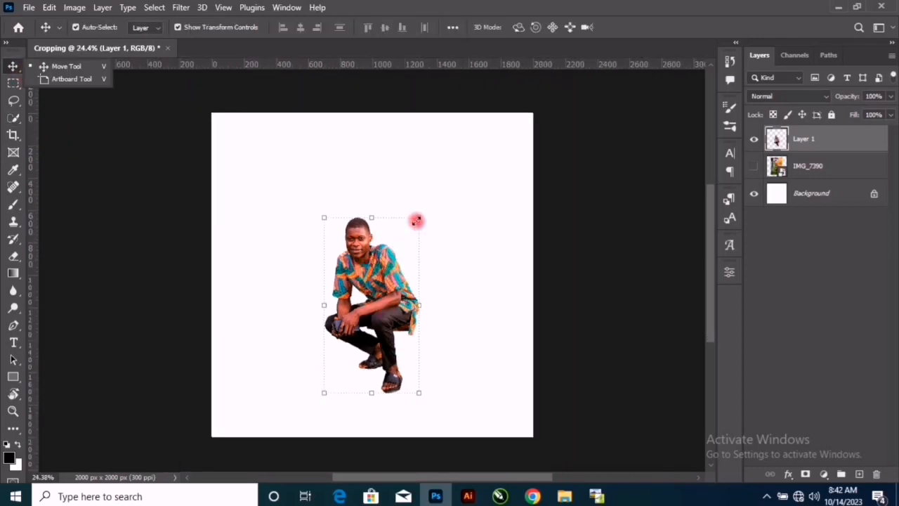
left_click_drag(417, 221, 478, 158)
left_click_drag(434, 198, 423, 223)
key("Return")
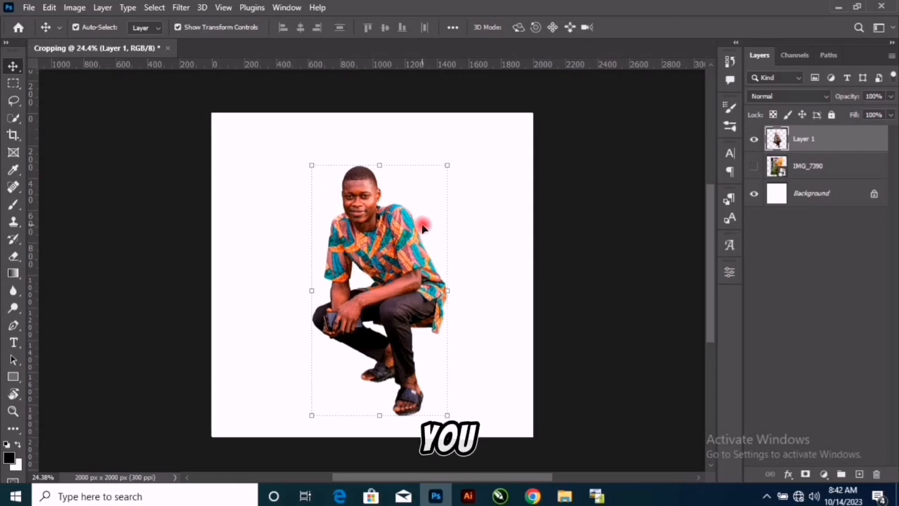
- Enlarge the cutout man proportionally by a further 110.21% and commit the transform
left_click(456, 287)
left_click_drag(456, 286, 463, 283)
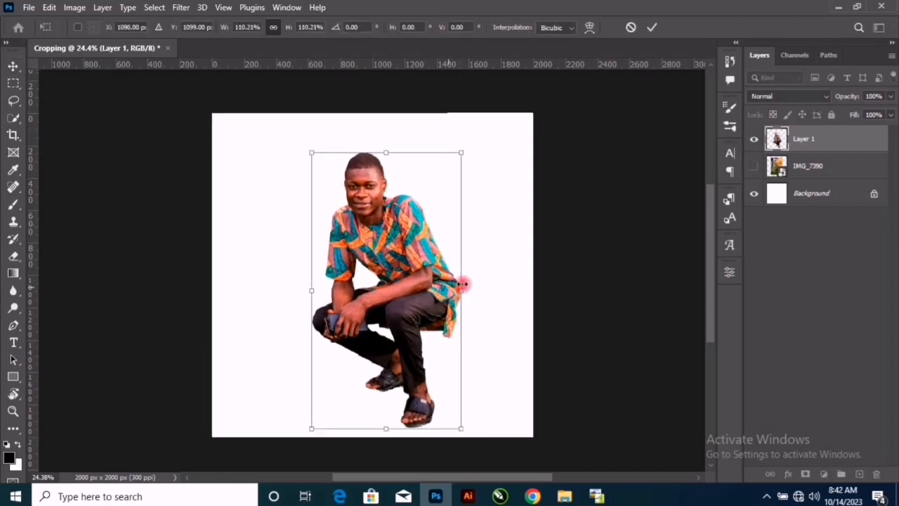
key("Return")
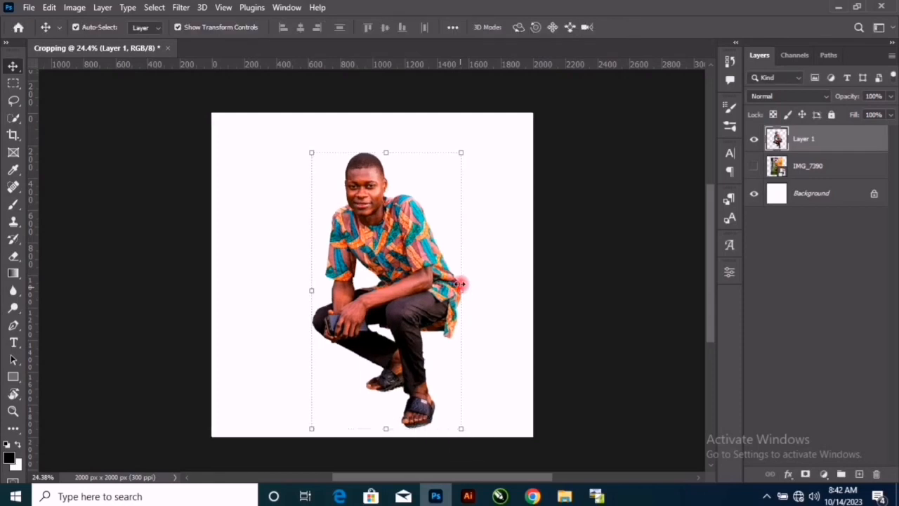
left_click(390, 301)
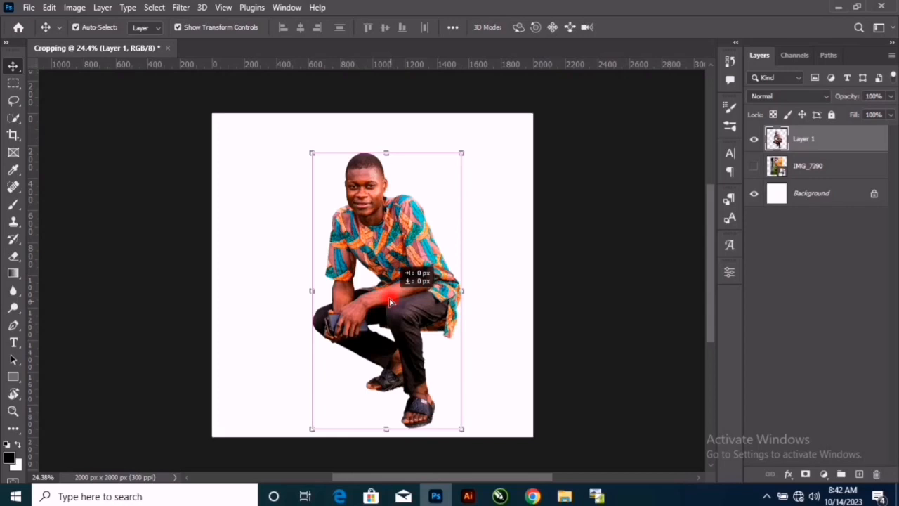